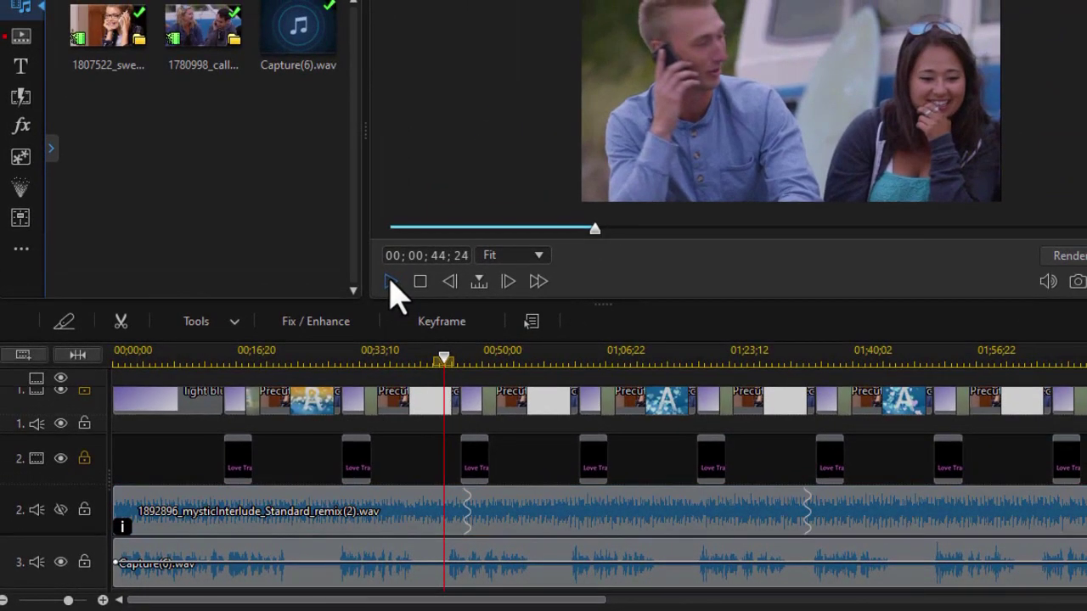
Play back the narration and music from 00;00;43;20 to 00;00;56;23 to judge the music level.
{"action": "left_click", "coordinate": [391, 283]}
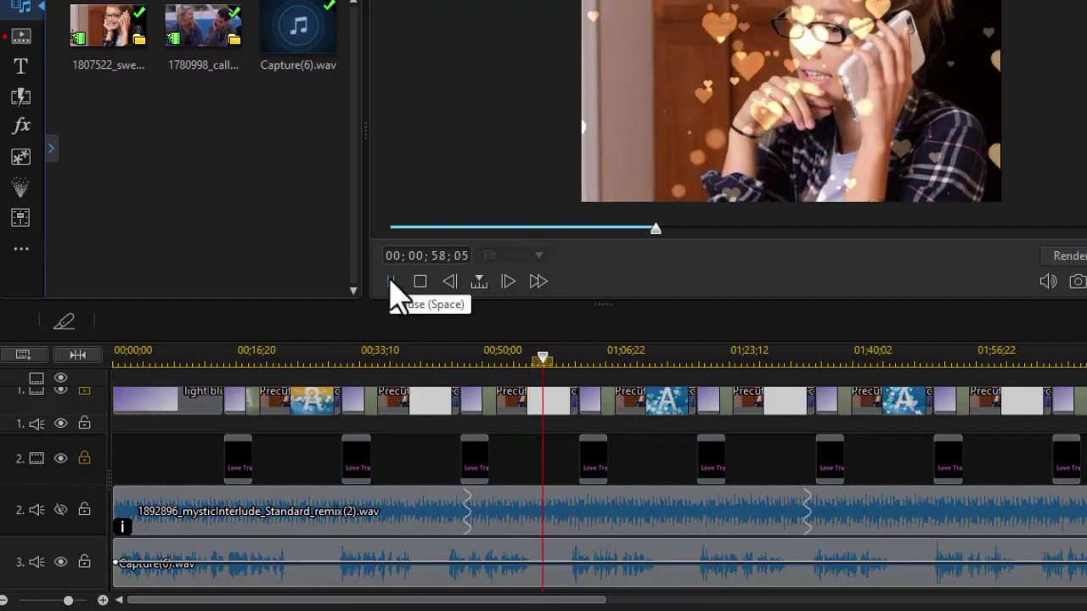
{"action": "left_click", "coordinate": [390, 283]}
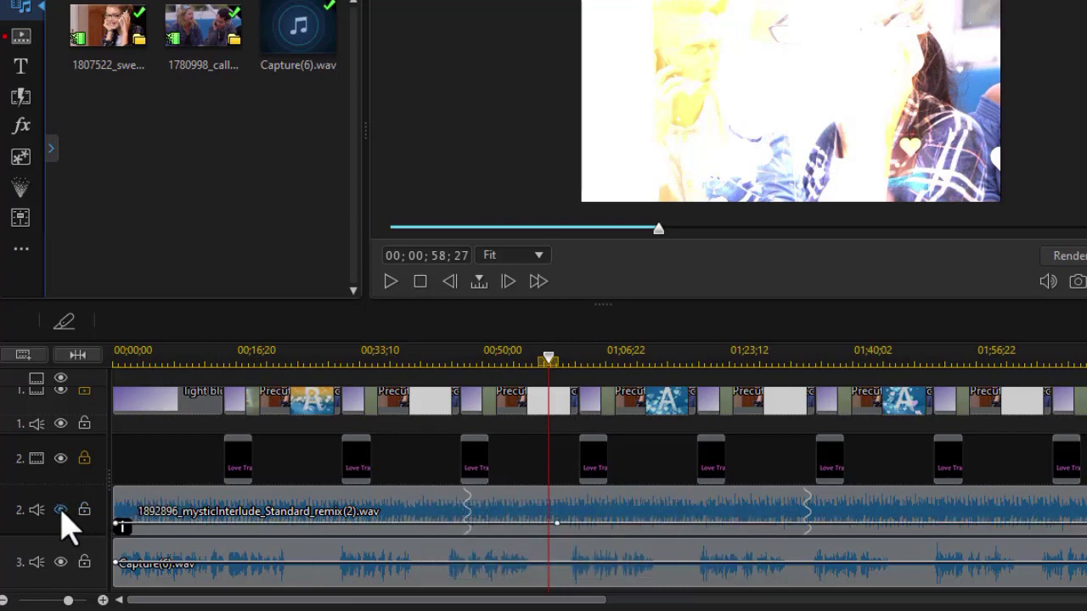
{"action": "left_click", "coordinate": [434, 357]}
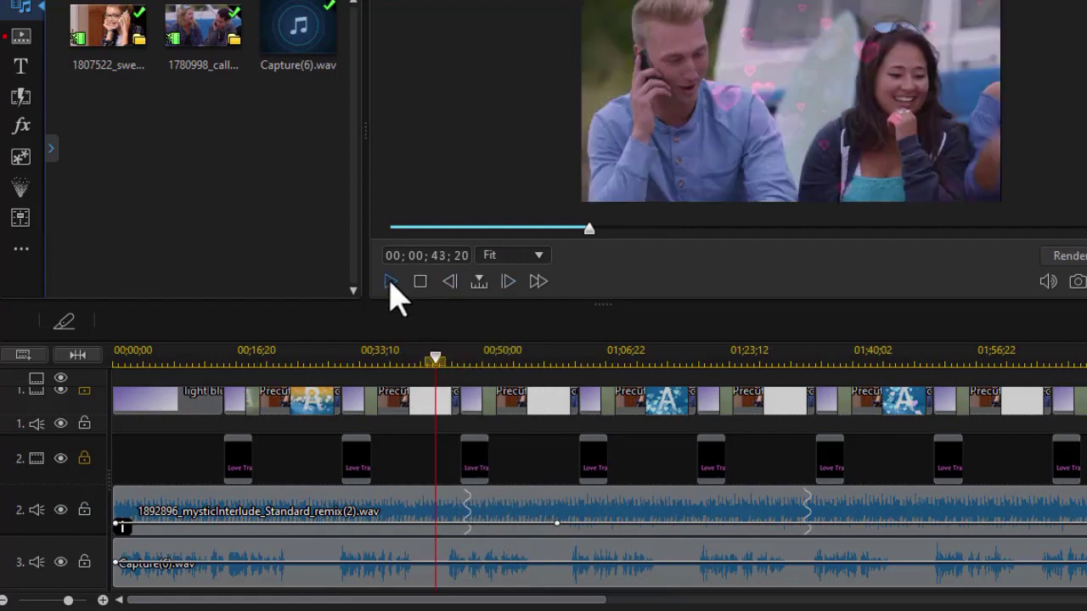
{"action": "left_click", "coordinate": [391, 283]}
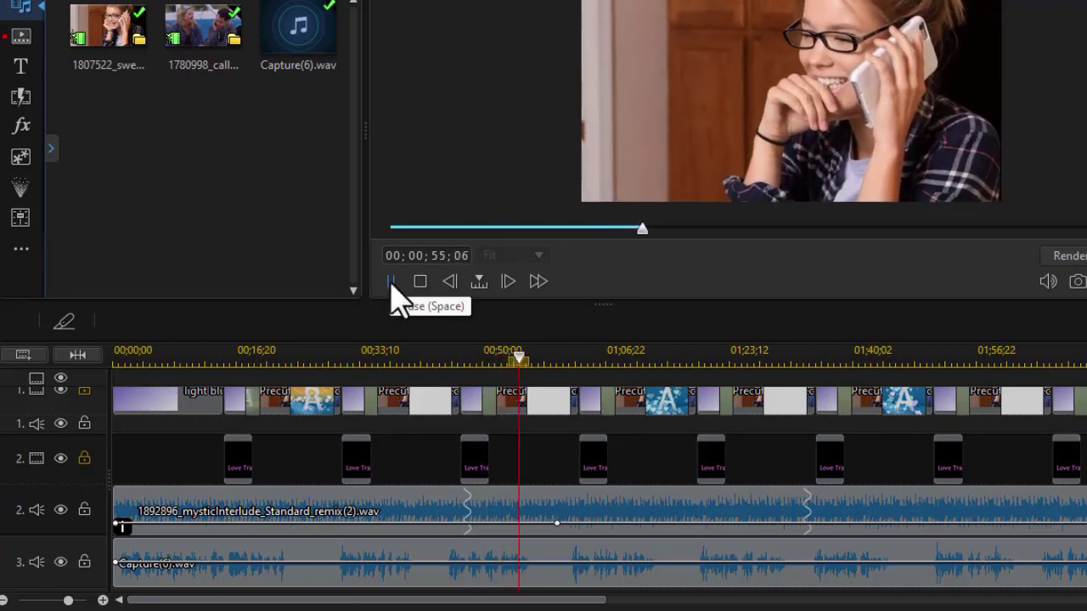
{"action": "left_click", "coordinate": [392, 285]}
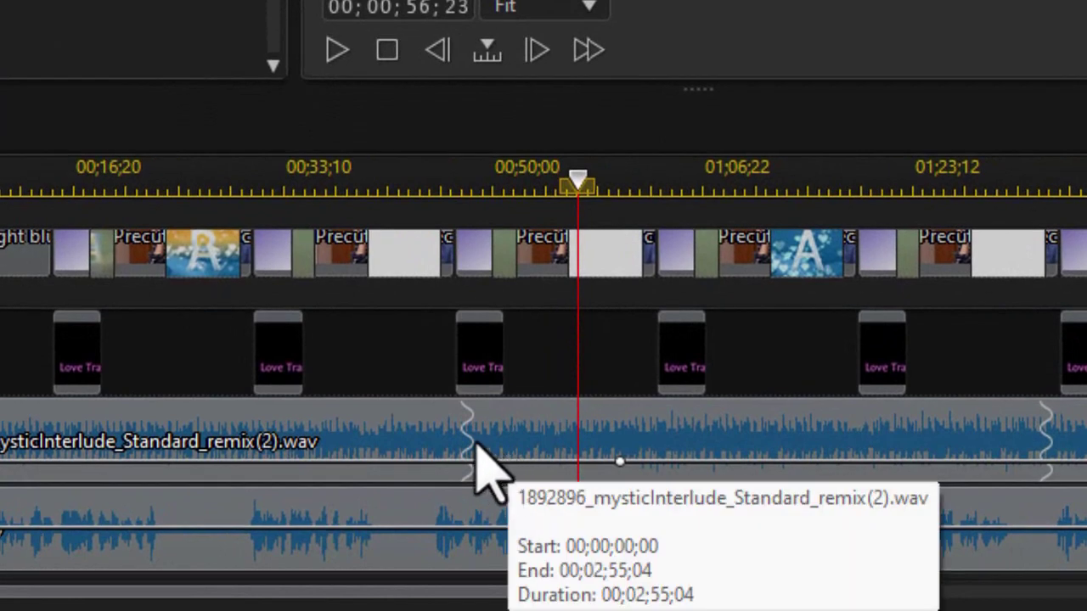
{"action": "left_click", "coordinate": [426, 463]}
{"action": "left_click", "coordinate": [423, 463]}
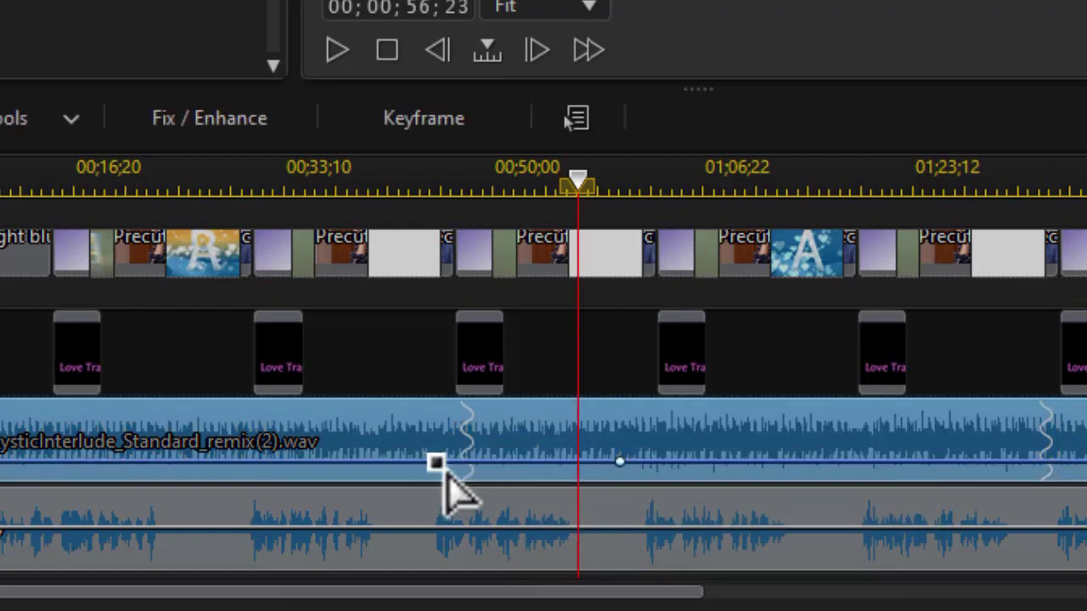
{"action": "left_click", "coordinate": [441, 462]}
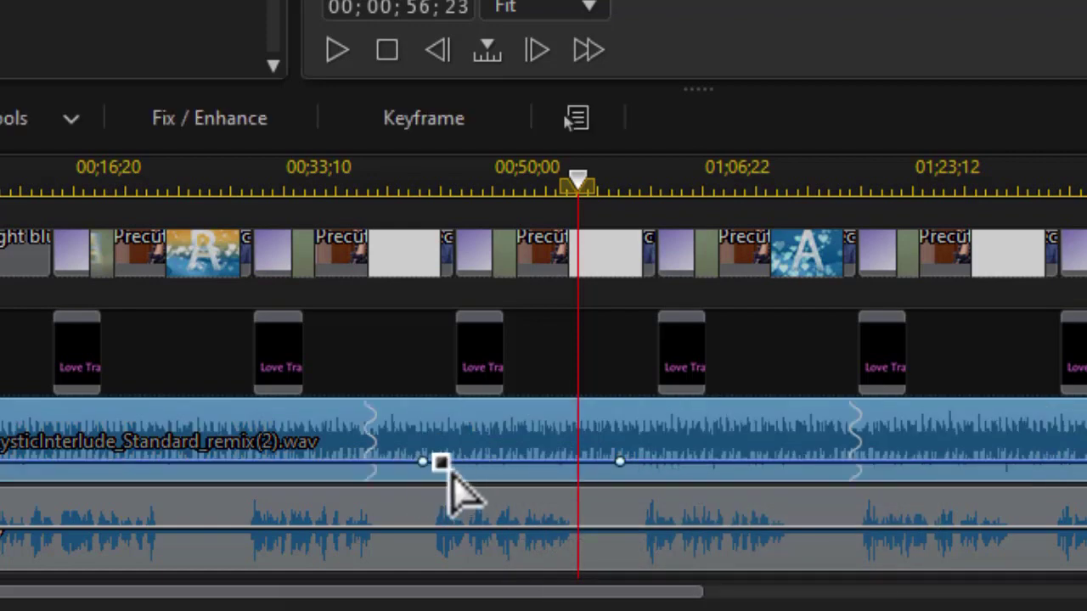
{"action": "left_click_drag", "start_coordinate": [442, 469], "coordinate": [443, 474]}
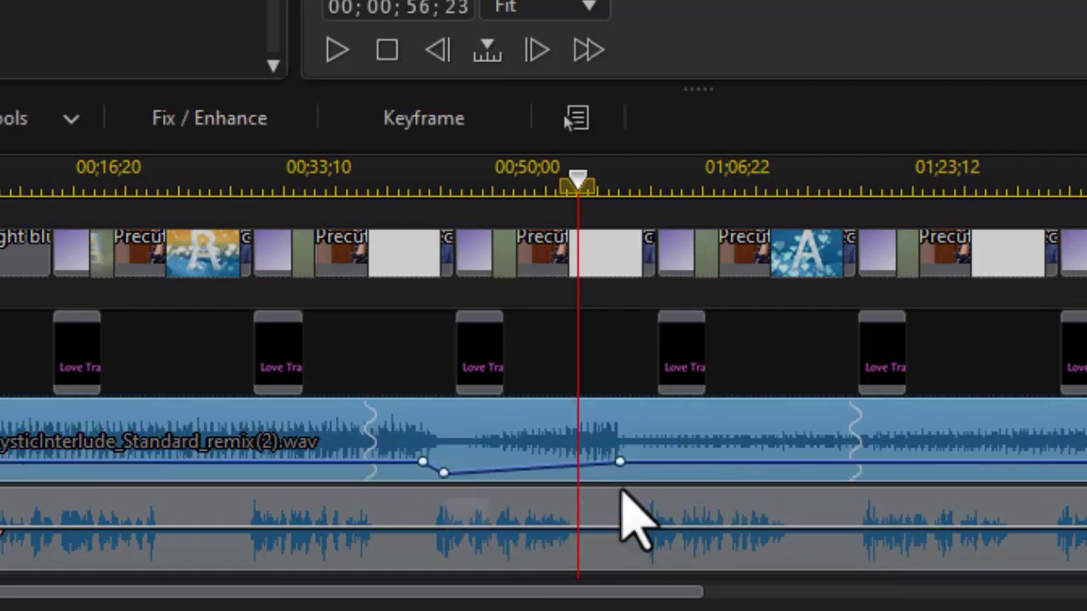
{"action": "left_click", "coordinate": [635, 461]}
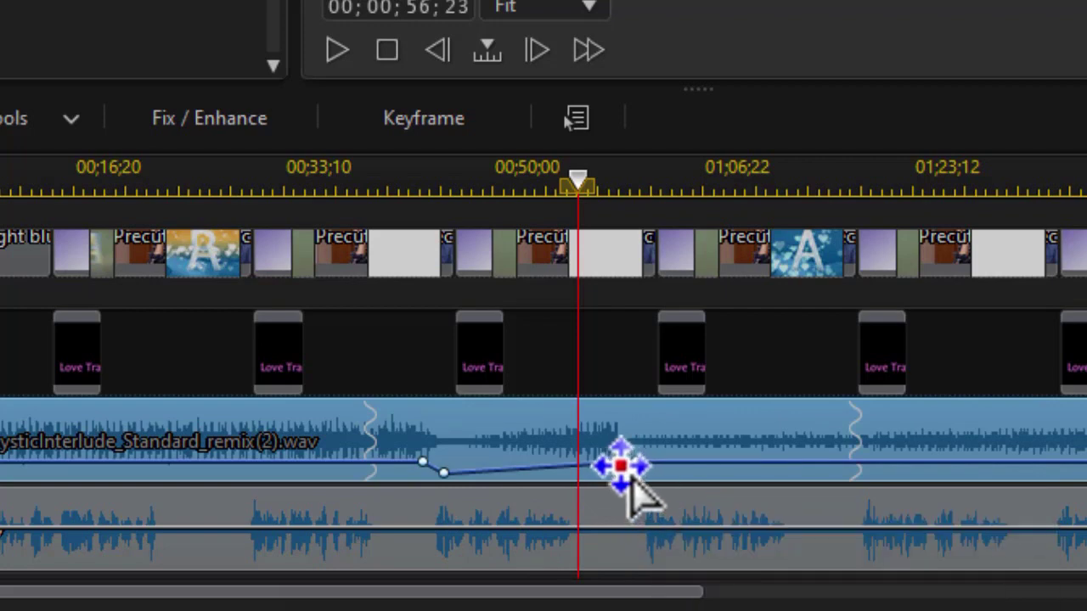
{"action": "mouse_move", "coordinate": [620, 464]}
{"action": "left_mouse_down"}
{"action": "mouse_move", "coordinate": [620, 485]}
{"action": "mouse_move", "coordinate": [524, 467]}
{"action": "mouse_move", "coordinate": [621, 473]}
{"action": "left_mouse_up"}
{"action": "left_click", "coordinate": [621, 473], "text": "ctrl"}
{"action": "left_click", "coordinate": [444, 473], "text": "ctrl"}
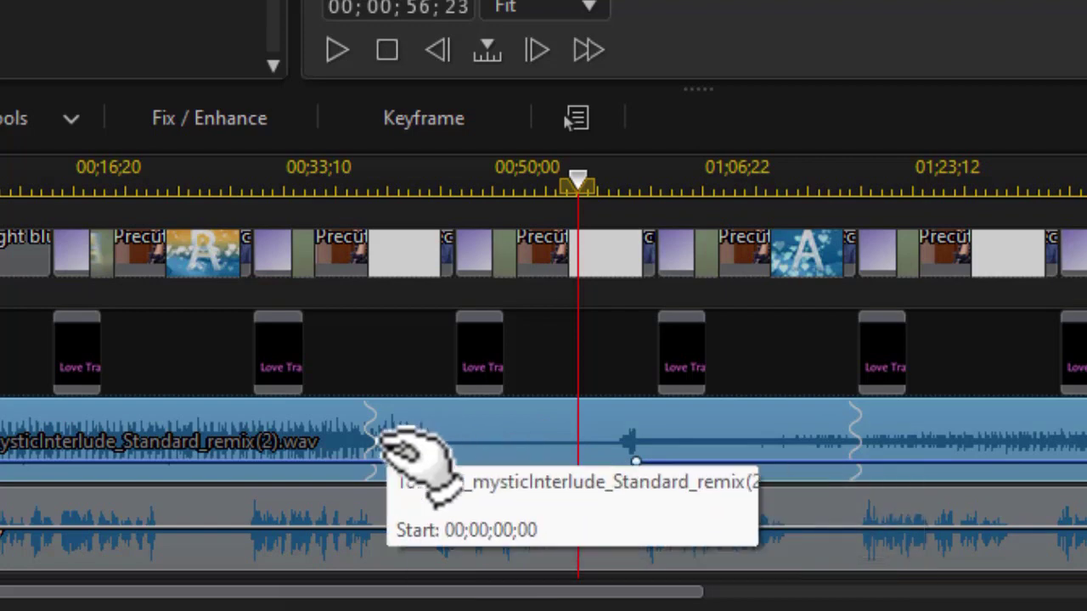
{"action": "key", "text": "ctrl+z"}
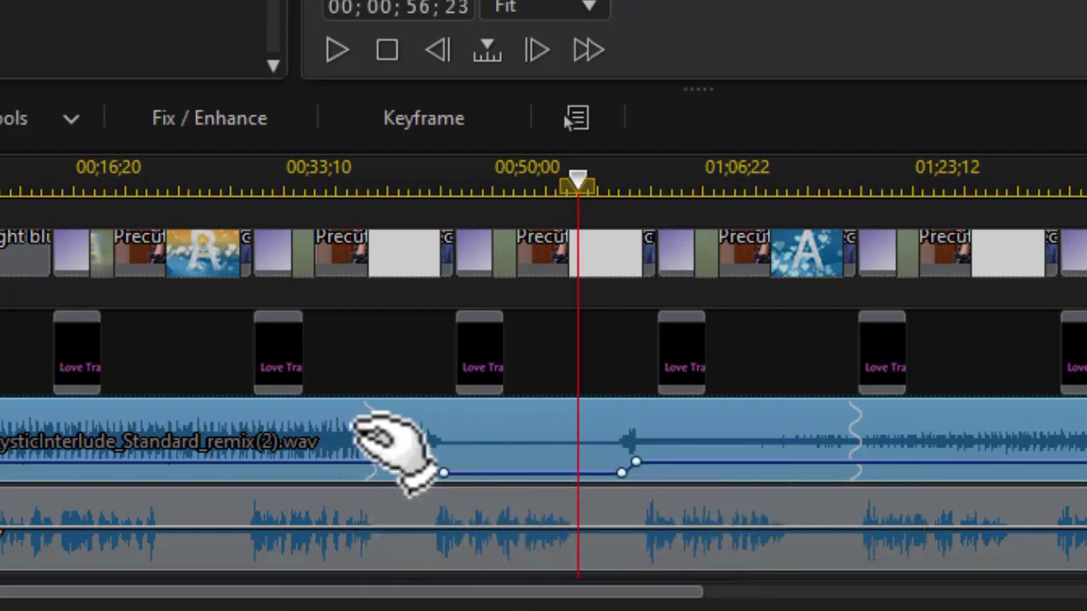
{"action": "key", "text": "ctrl+z"}
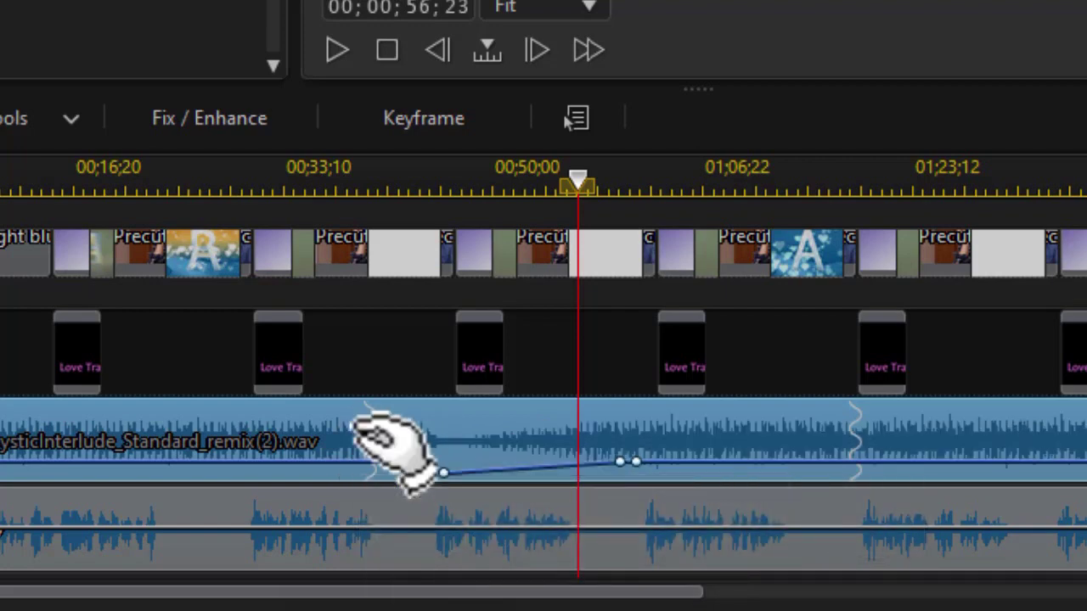
{"action": "key", "text": "ctrl+z"}
{"action": "key", "text": "ctrl+z"}
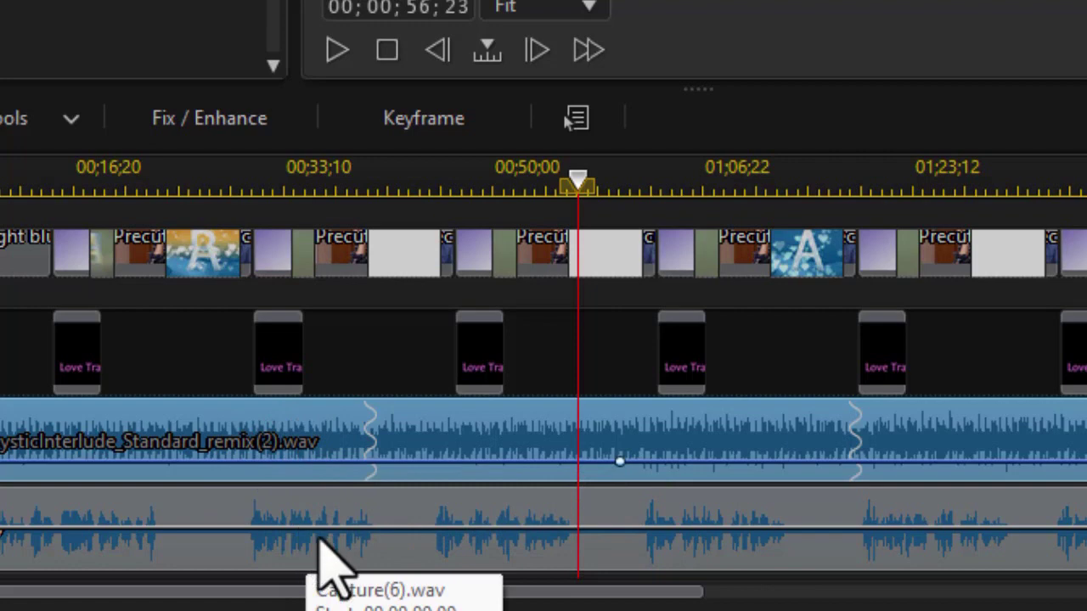
Apply Audio Ducking to the track 2 music clip with 72% sensitivity, 50% ducking level and 0.3 s fades.
{"action": "right_click", "coordinate": [310, 442]}
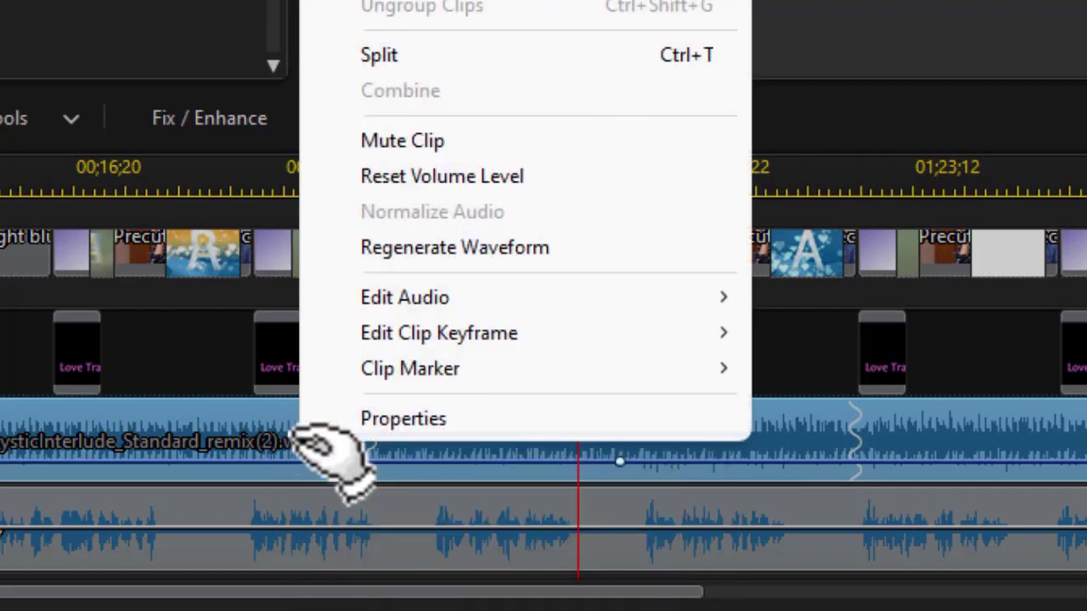
{"action": "mouse_move", "coordinate": [373, 296]}
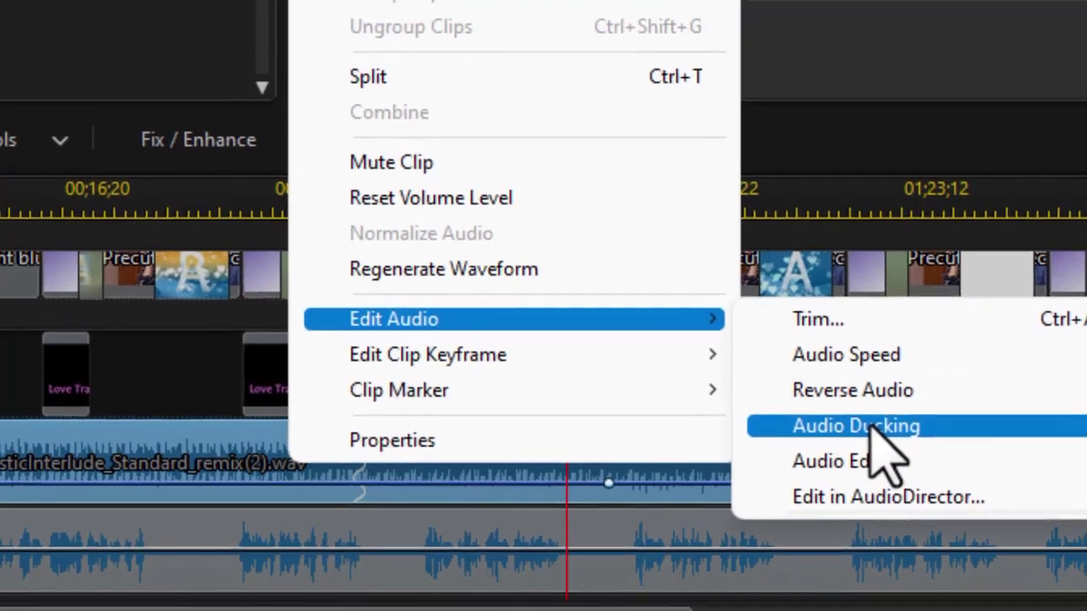
{"action": "left_click", "coordinate": [885, 405]}
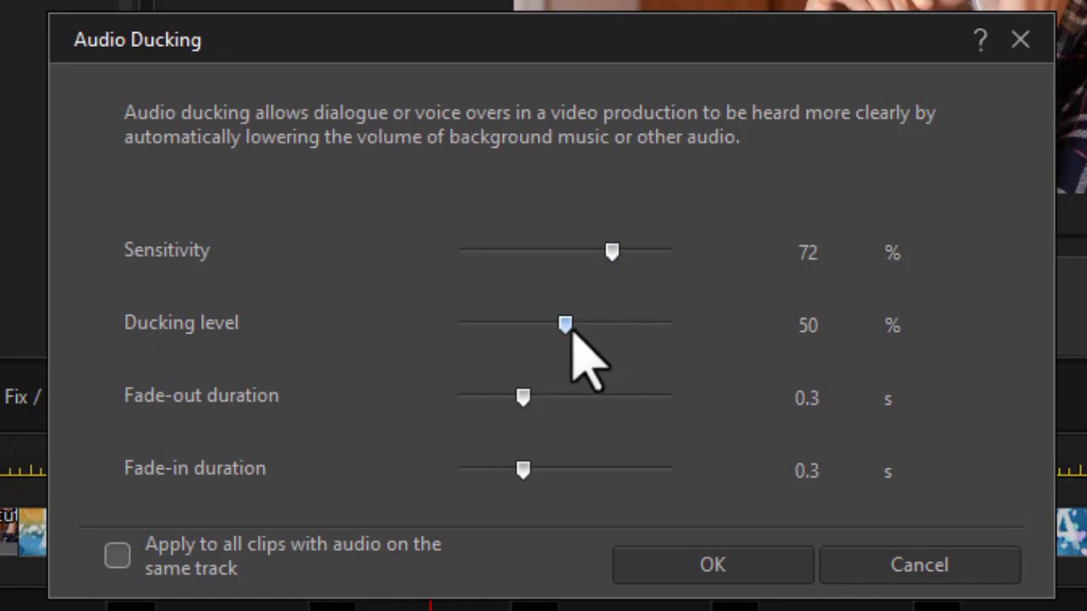
{"action": "left_click", "coordinate": [732, 567]}
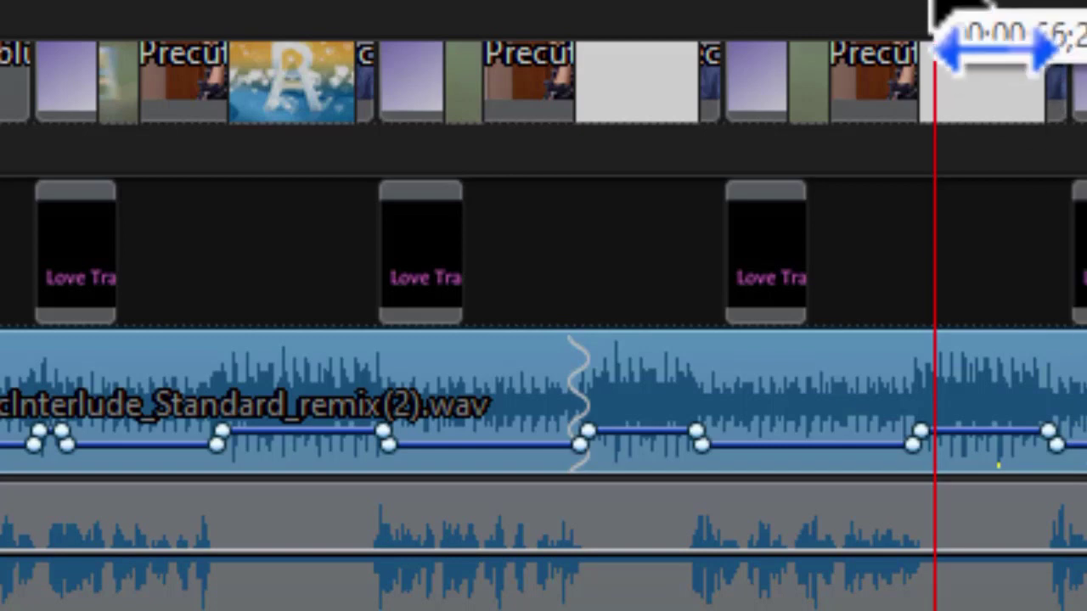
{"action": "left_click_drag", "start_coordinate": [938, 7], "coordinate": [662, 4]}
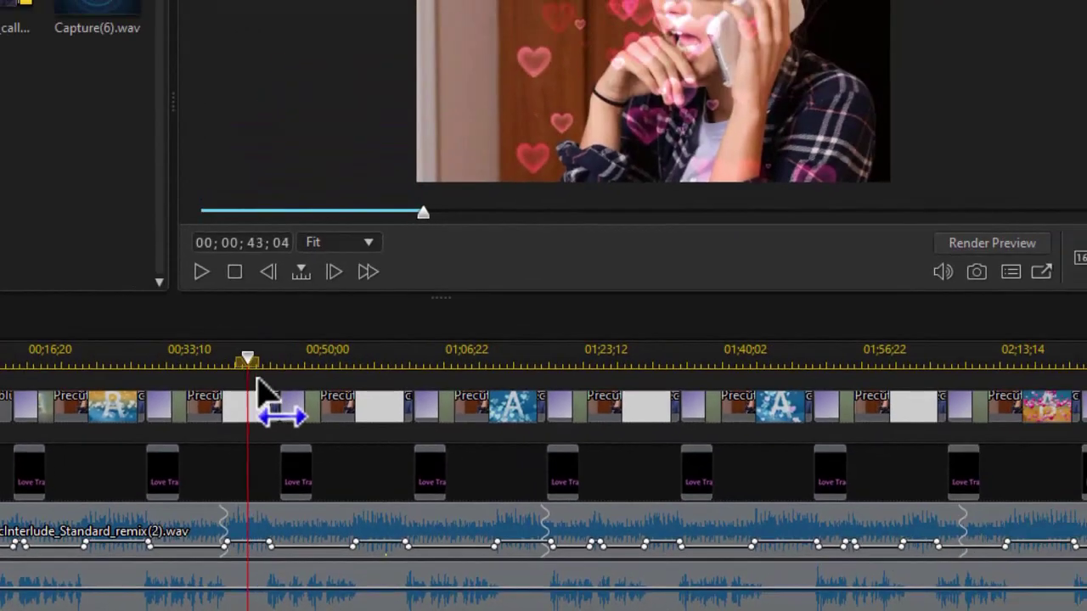
{"action": "left_click_drag", "start_coordinate": [263, 390], "coordinate": [263, 388]}
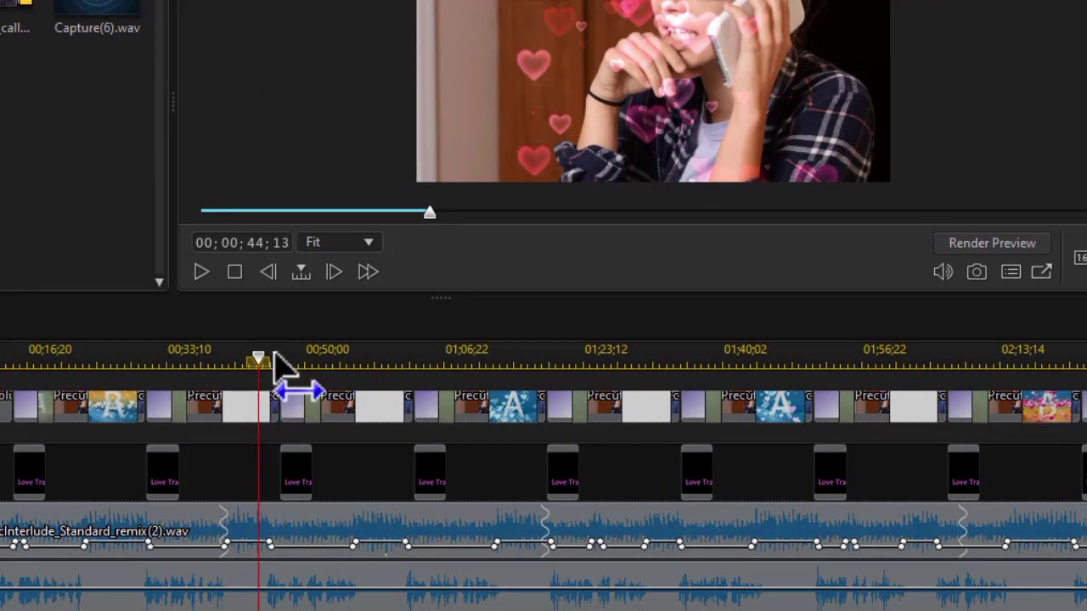
{"action": "left_click", "coordinate": [202, 273]}
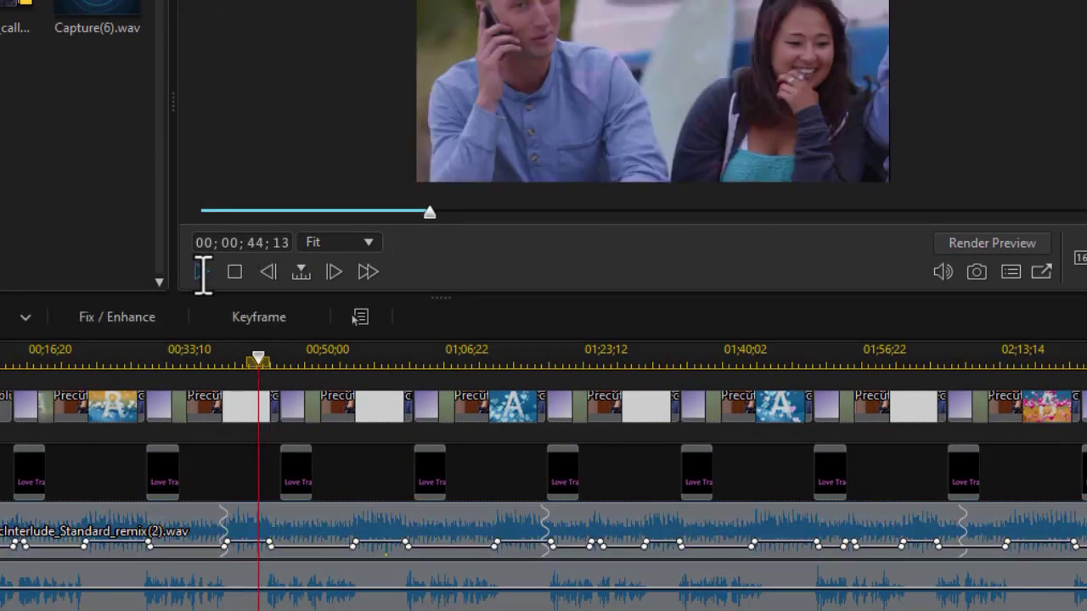
{"action": "left_click", "coordinate": [202, 273]}
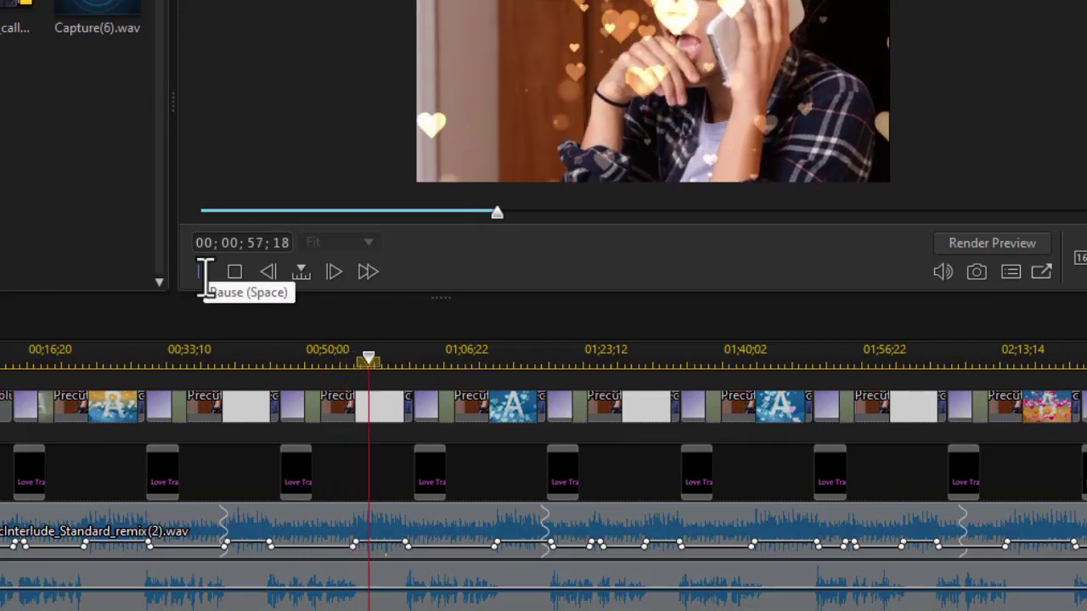
{"action": "left_click", "coordinate": [204, 272]}
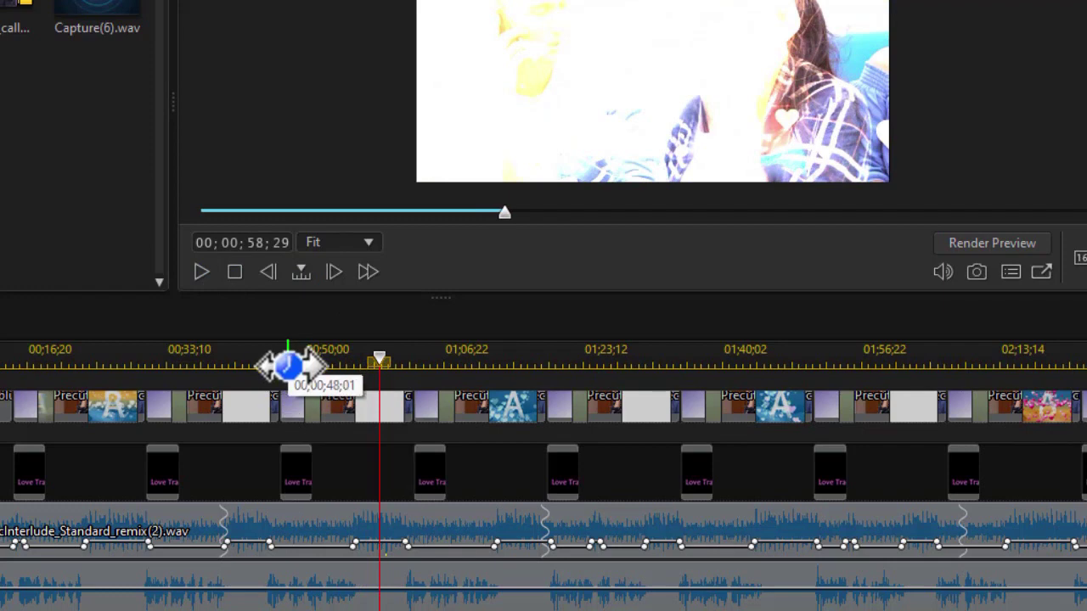
Undo the previous ducking and reapply Audio Ducking to the music at a 71% ducking level.
{"action": "key", "text": "ctrl+z"}
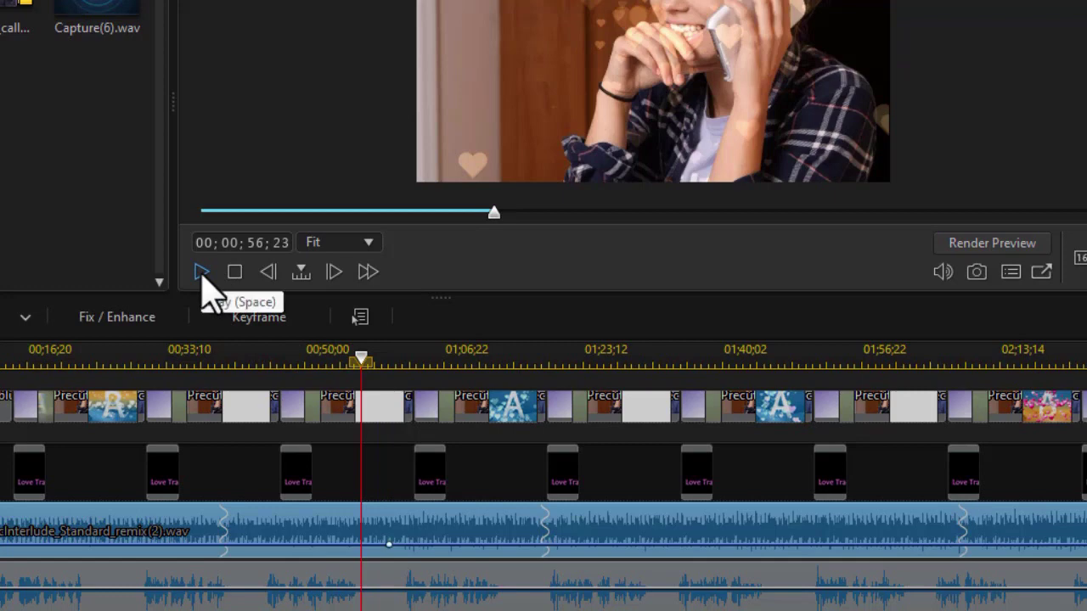
{"action": "right_click", "coordinate": [197, 530]}
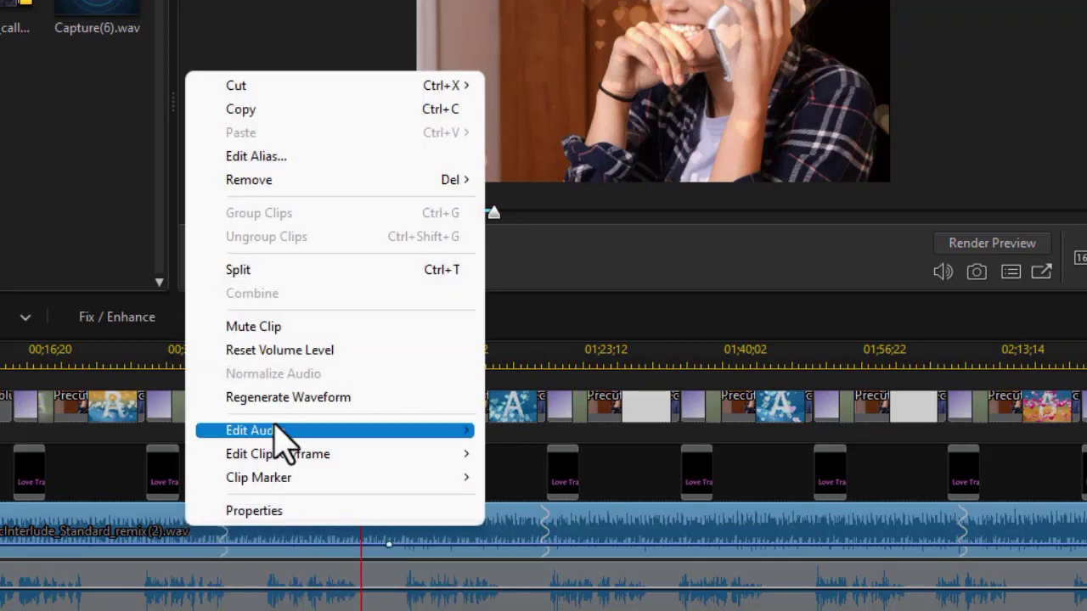
{"action": "mouse_move", "coordinate": [448, 431]}
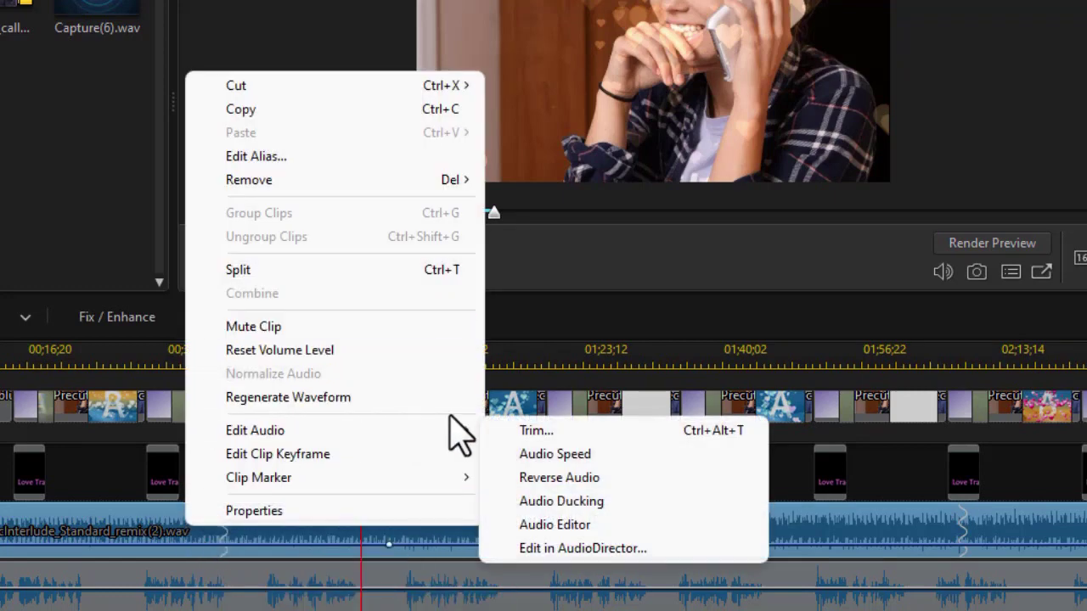
{"action": "left_click", "coordinate": [594, 500]}
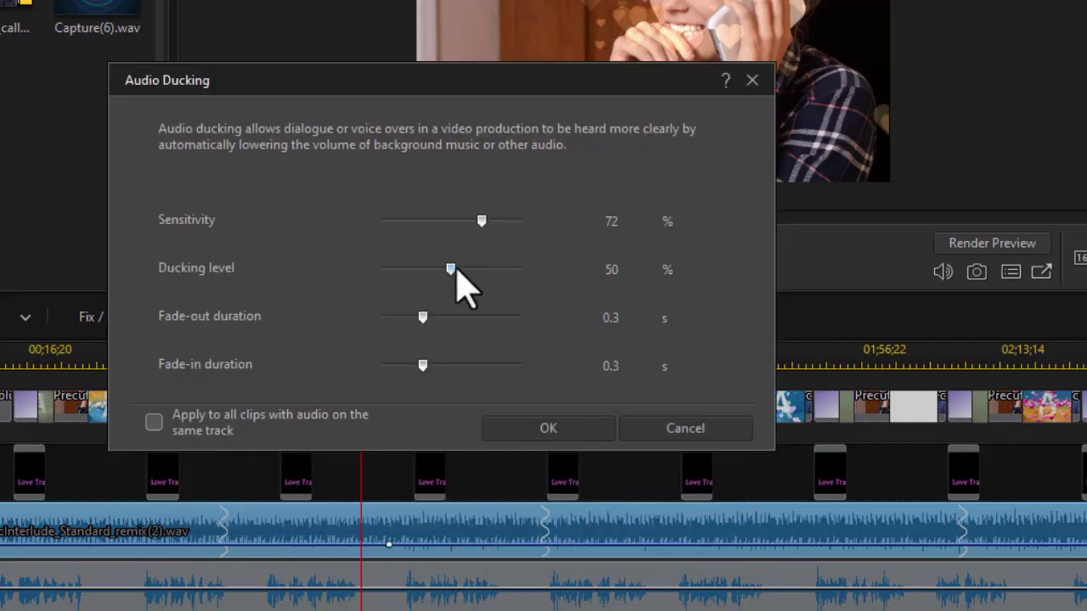
{"action": "left_click_drag", "start_coordinate": [451, 270], "coordinate": [474, 270]}
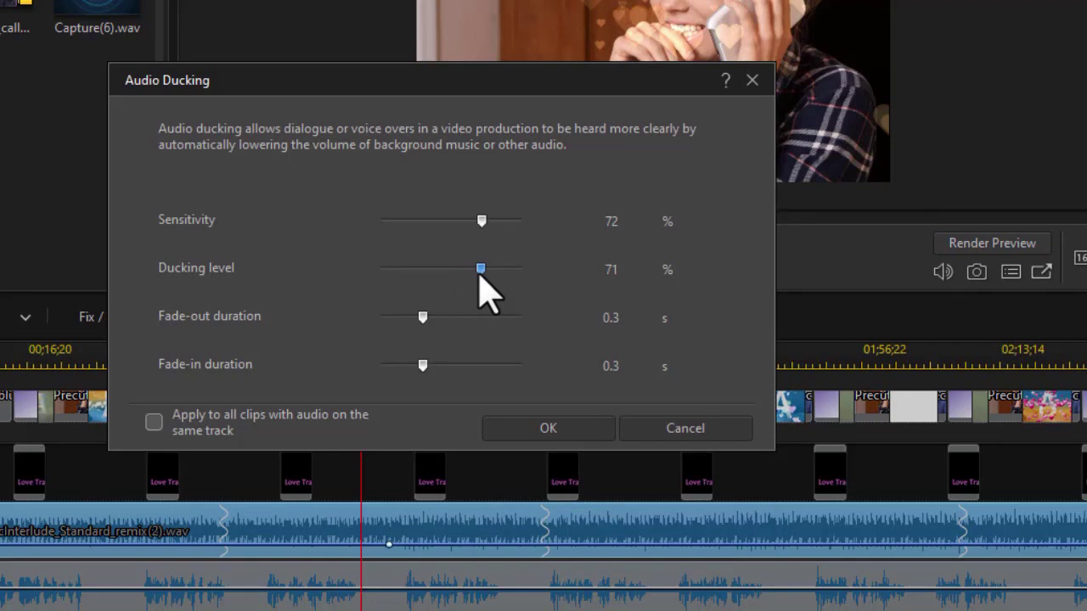
{"action": "left_click", "coordinate": [556, 426]}
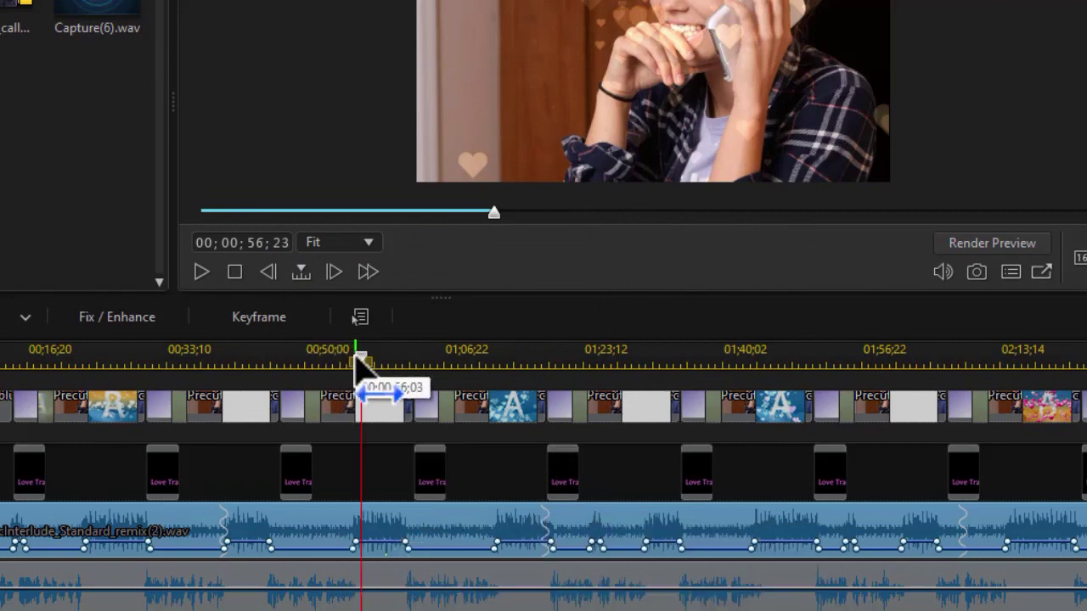
{"action": "left_click_drag", "start_coordinate": [357, 355], "coordinate": [252, 382]}
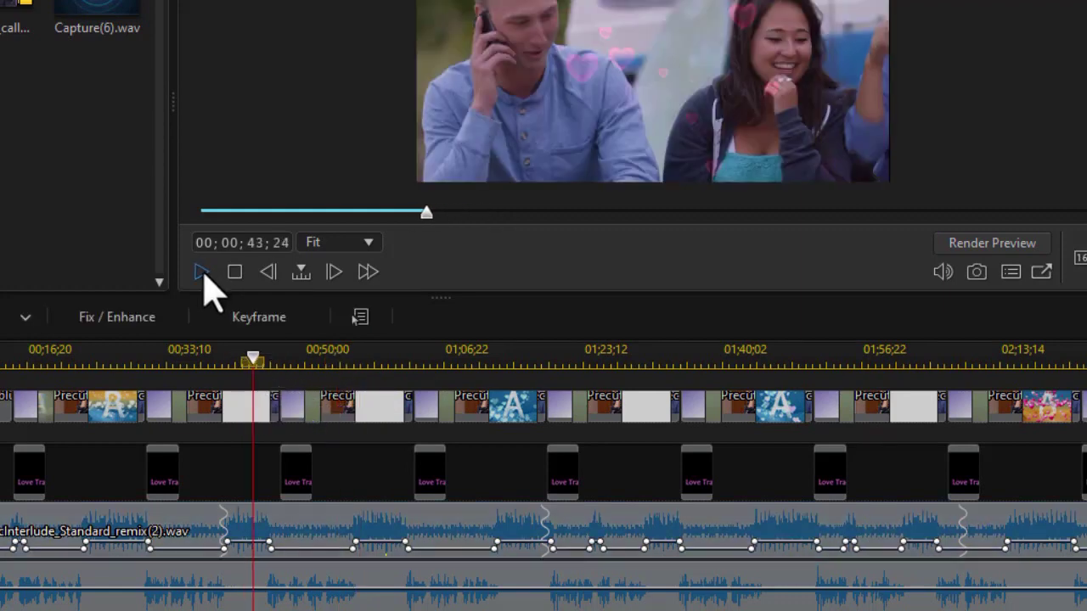
{"action": "left_click", "coordinate": [204, 273]}
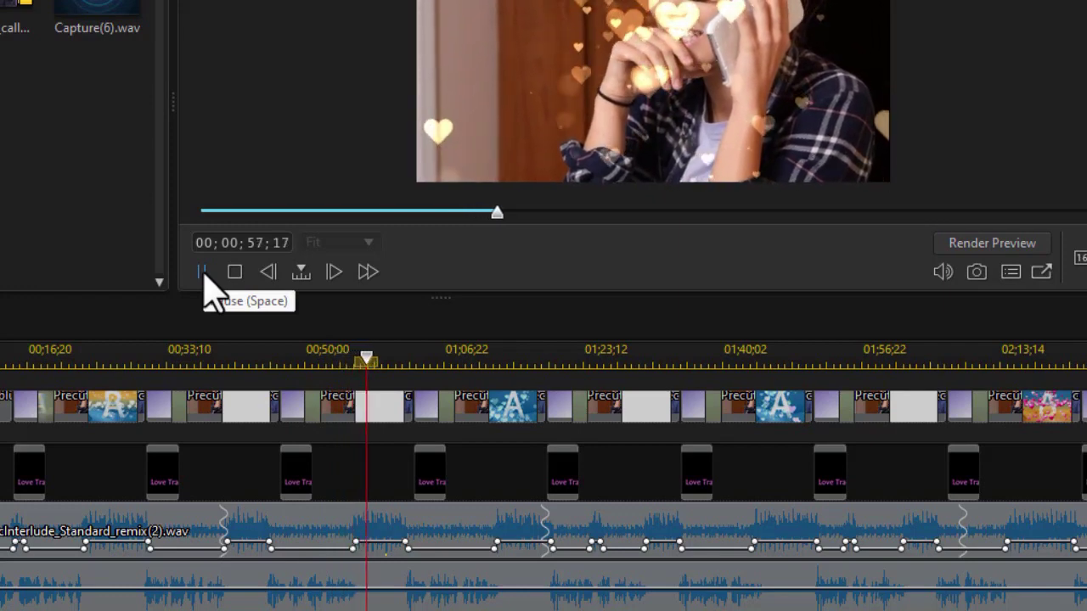
{"action": "left_click", "coordinate": [203, 271]}
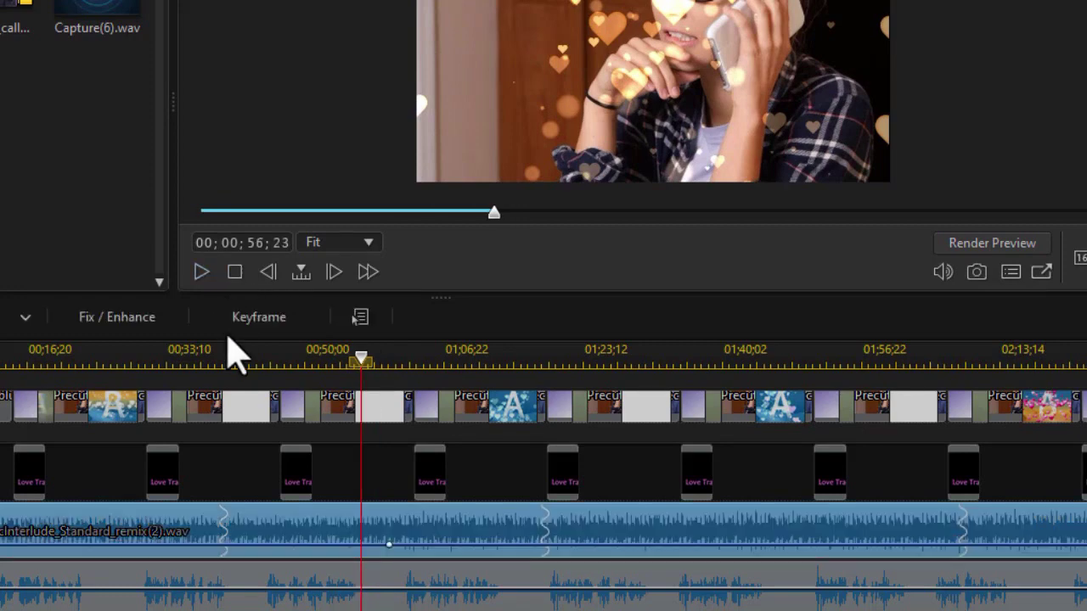
Reapply Audio Ducking to the track 2 music at 64% level, 0.6 s fade-out, 0.5 s fade-in.
{"action": "right_click", "coordinate": [181, 527]}
{"action": "mouse_move", "coordinate": [200, 423]}
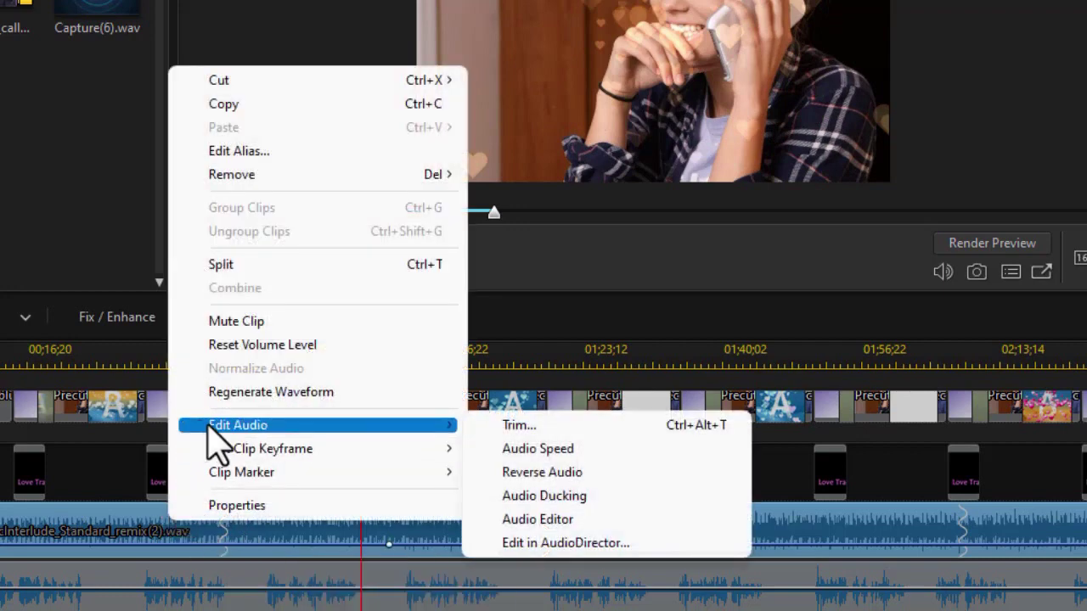
{"action": "left_click", "coordinate": [538, 497]}
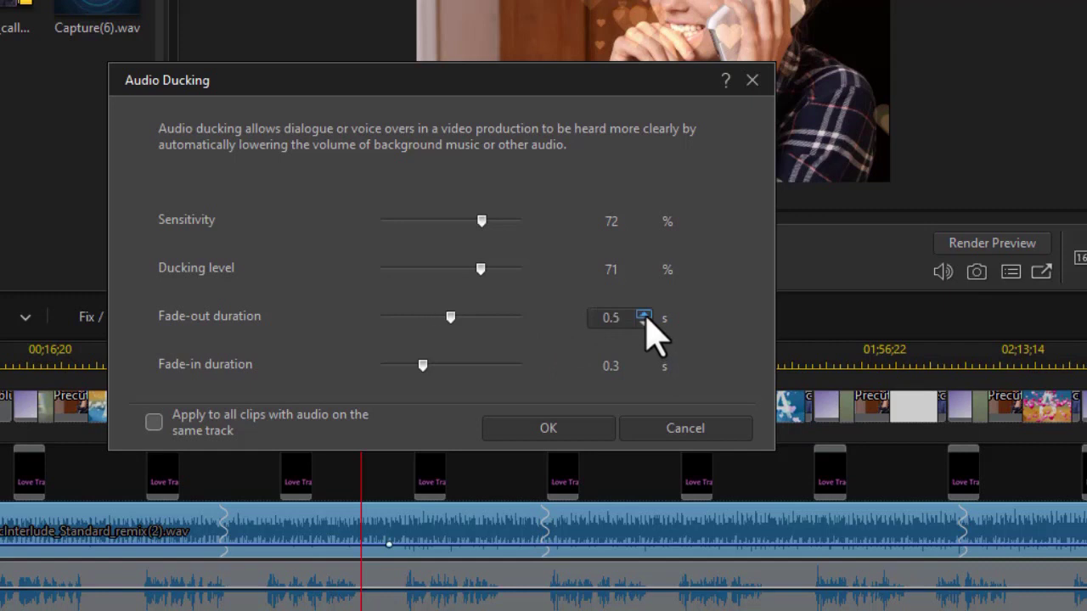
{"action": "left_click", "coordinate": [644, 316]}
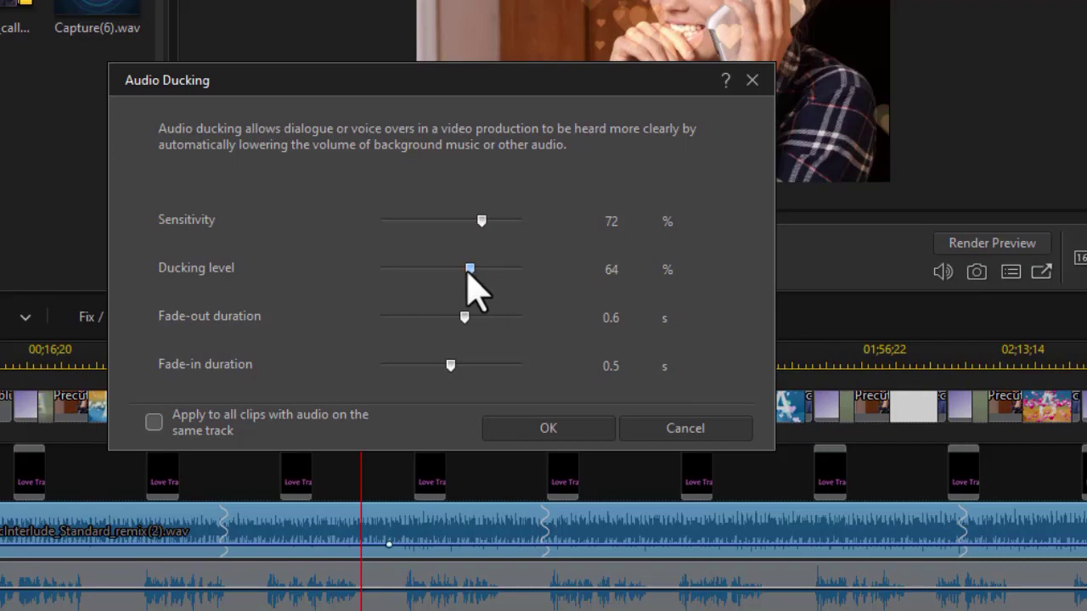
{"action": "left_click", "coordinate": [579, 433]}
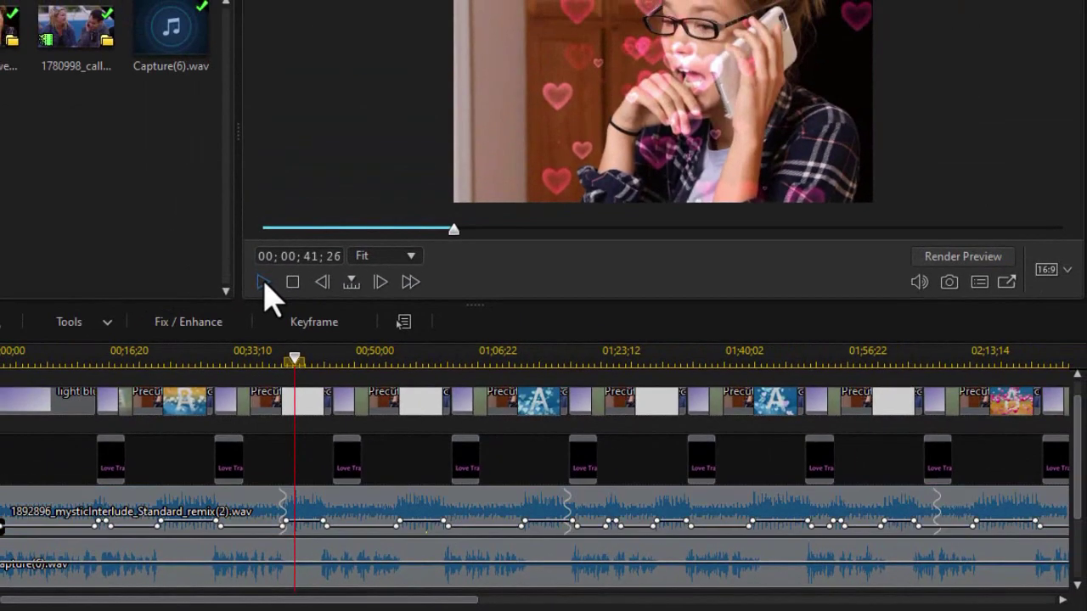
{"action": "left_click", "coordinate": [264, 283]}
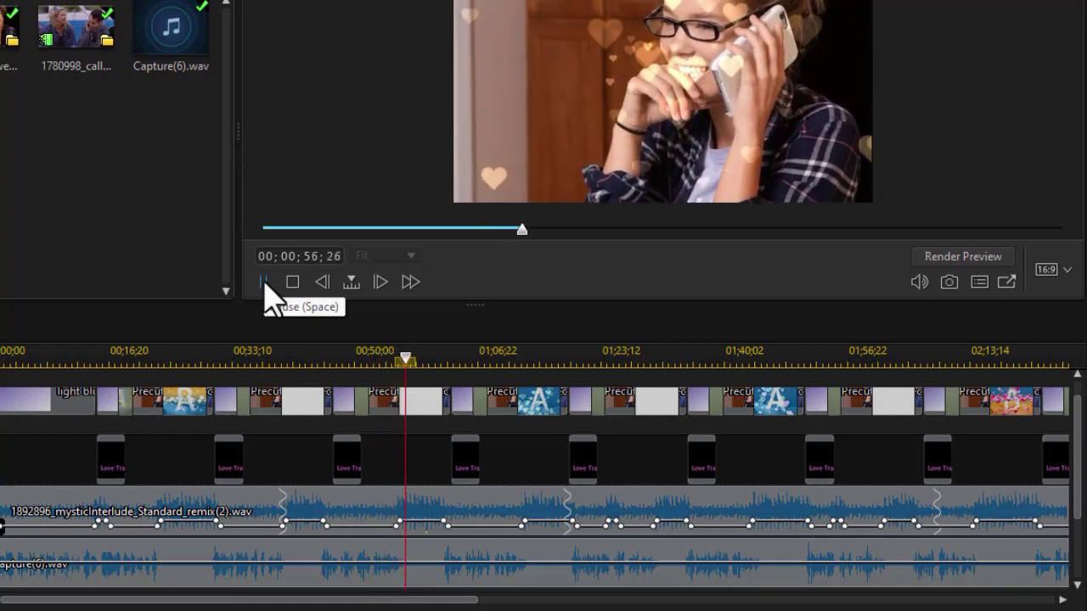
{"action": "key", "text": "space"}
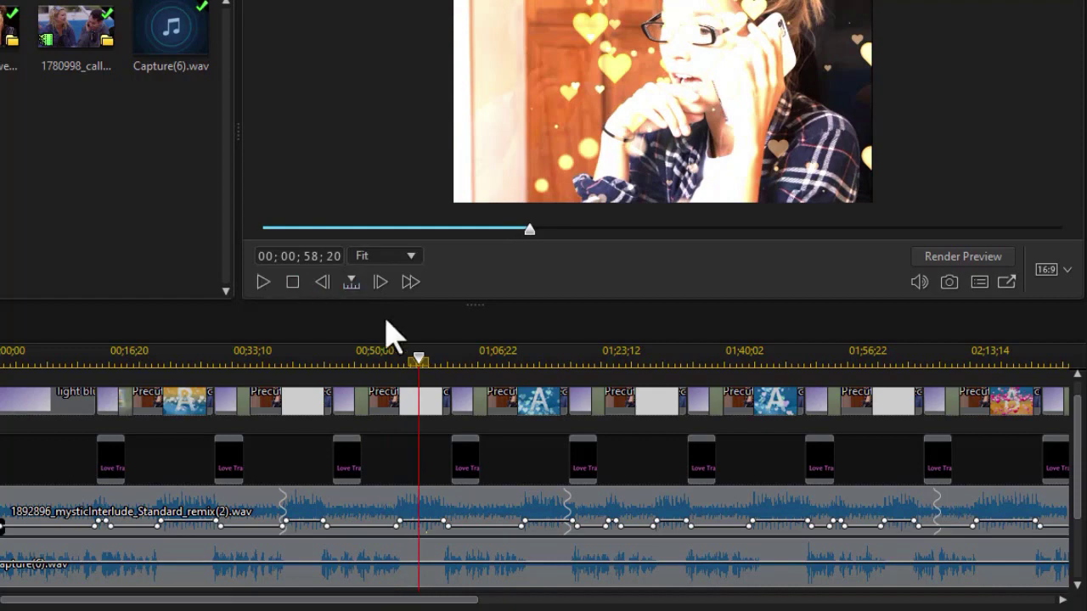